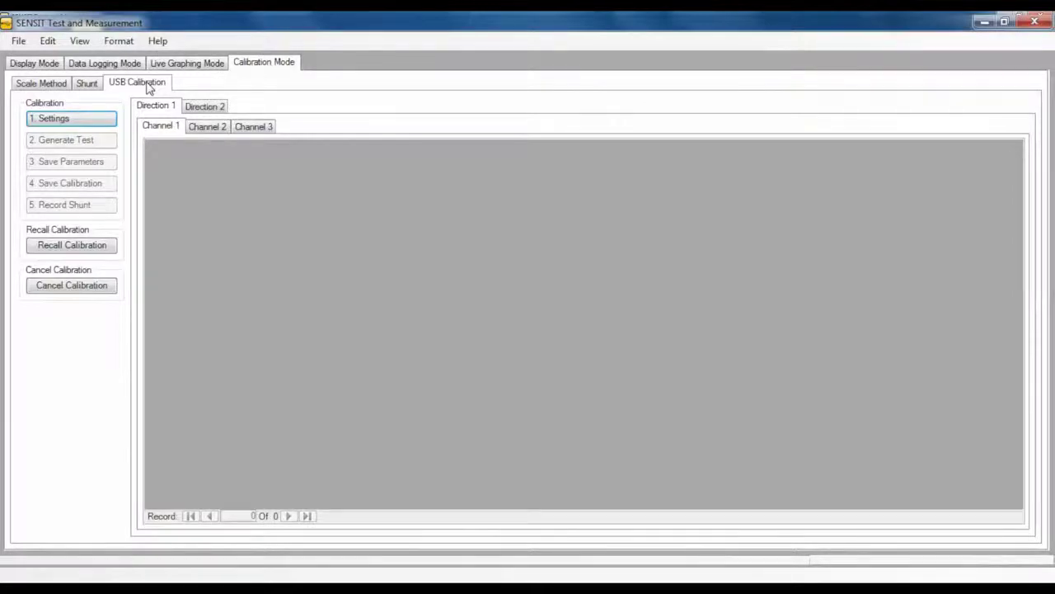
- Open the USB calibration settings and review the serial number, output units and loading points
click(113, 120)
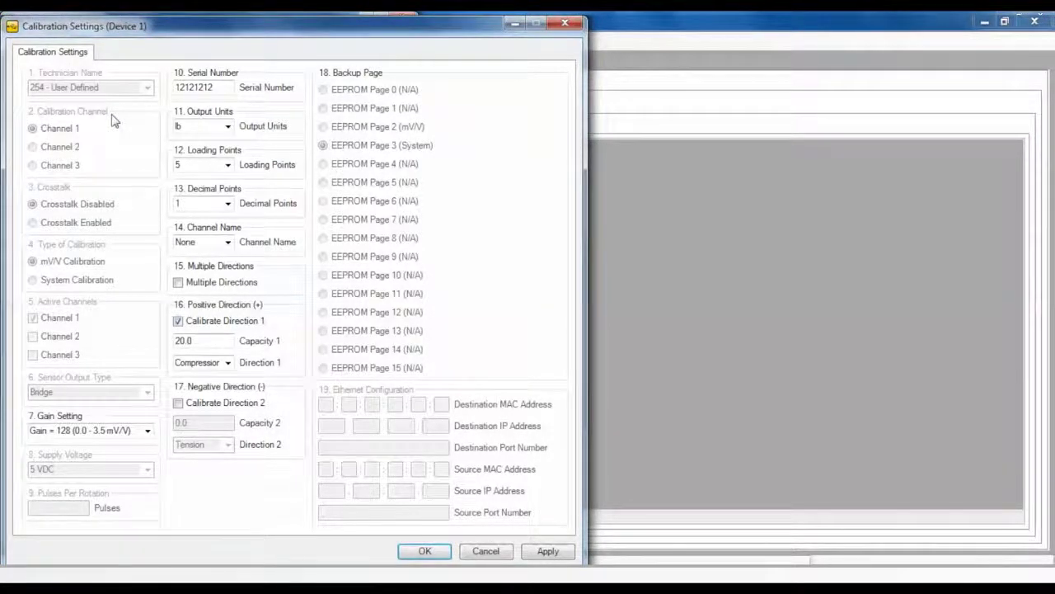
click(216, 89)
double_click(216, 89)
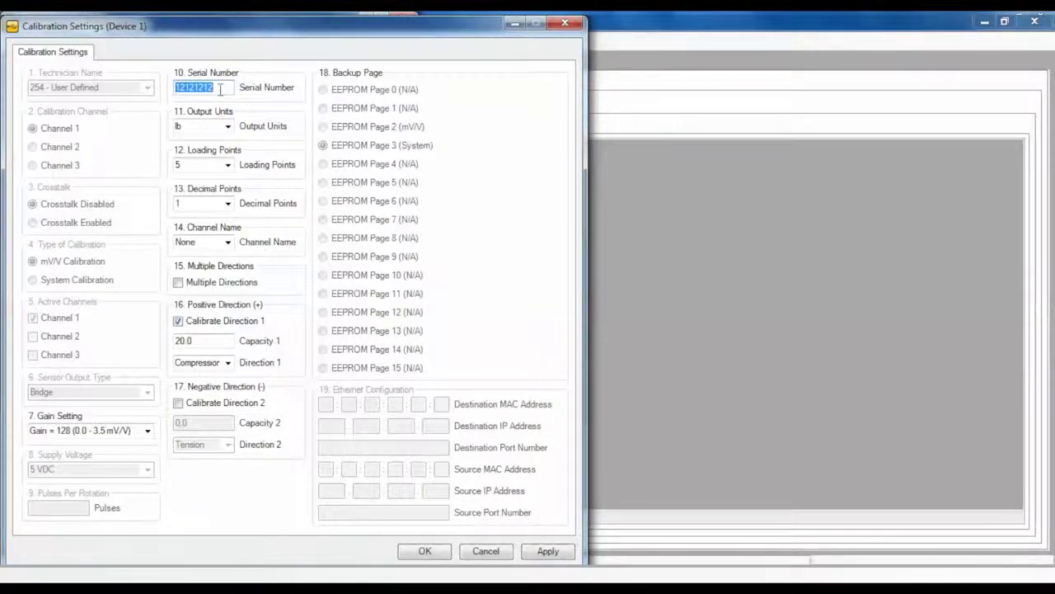
click(229, 126)
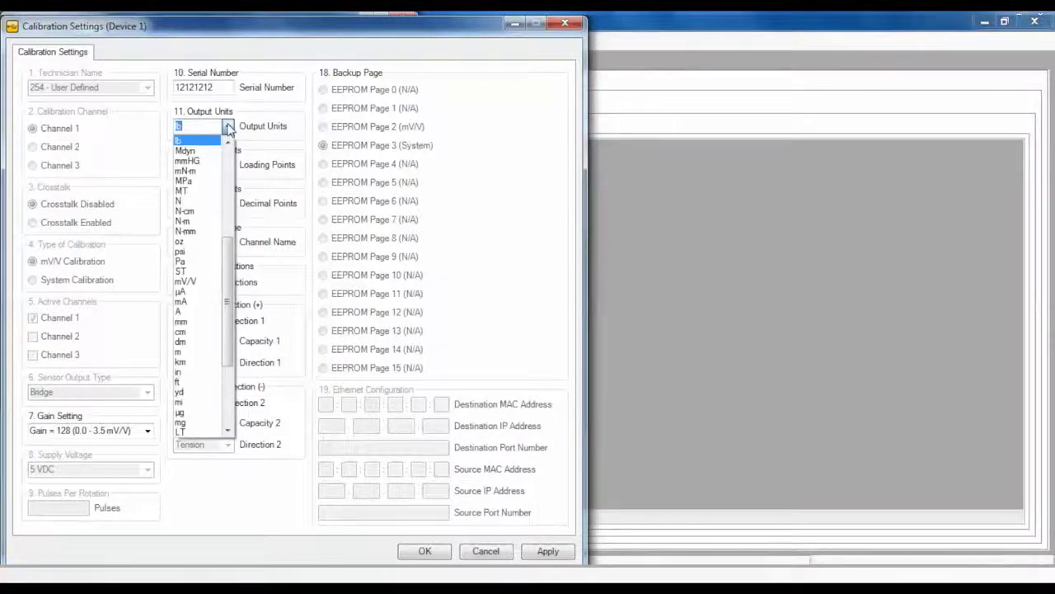
click(228, 126)
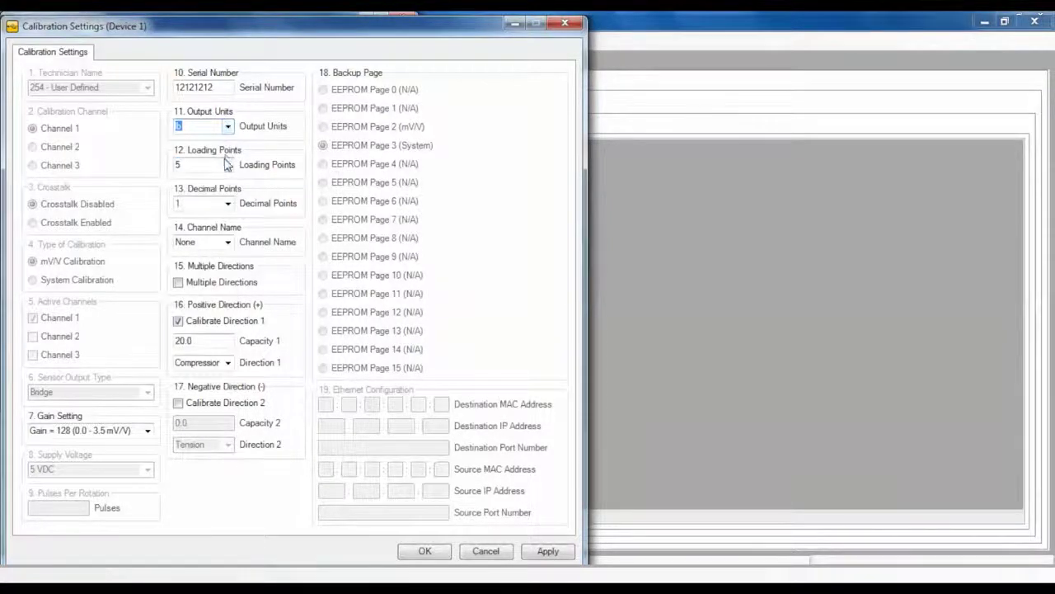
click(211, 165)
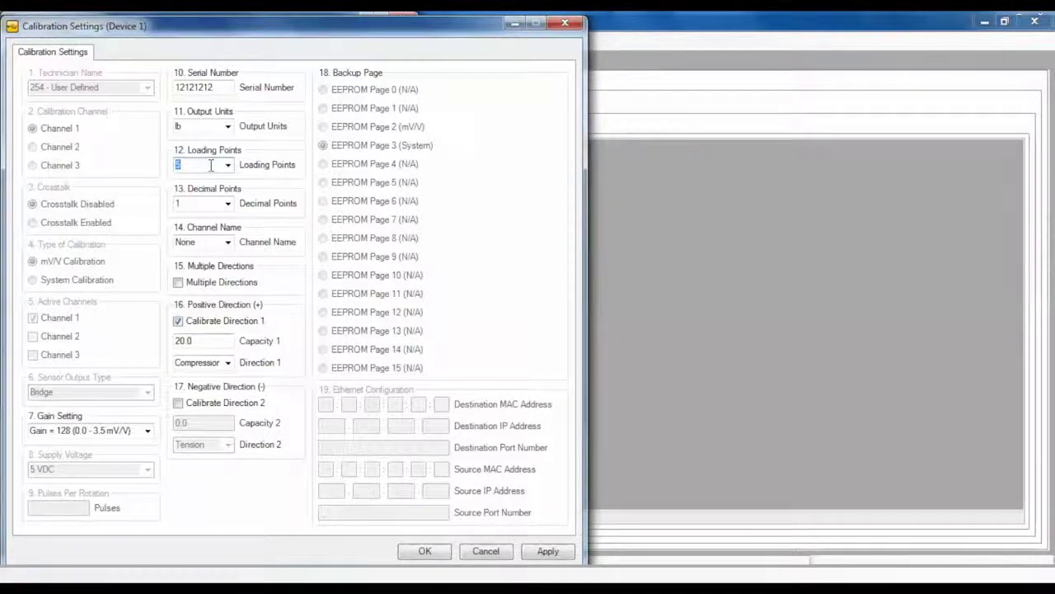
- Enable multiple directions with calibration of Direction 2, and set both Capacity 1 and Capacity 2 to 10
click(216, 283)
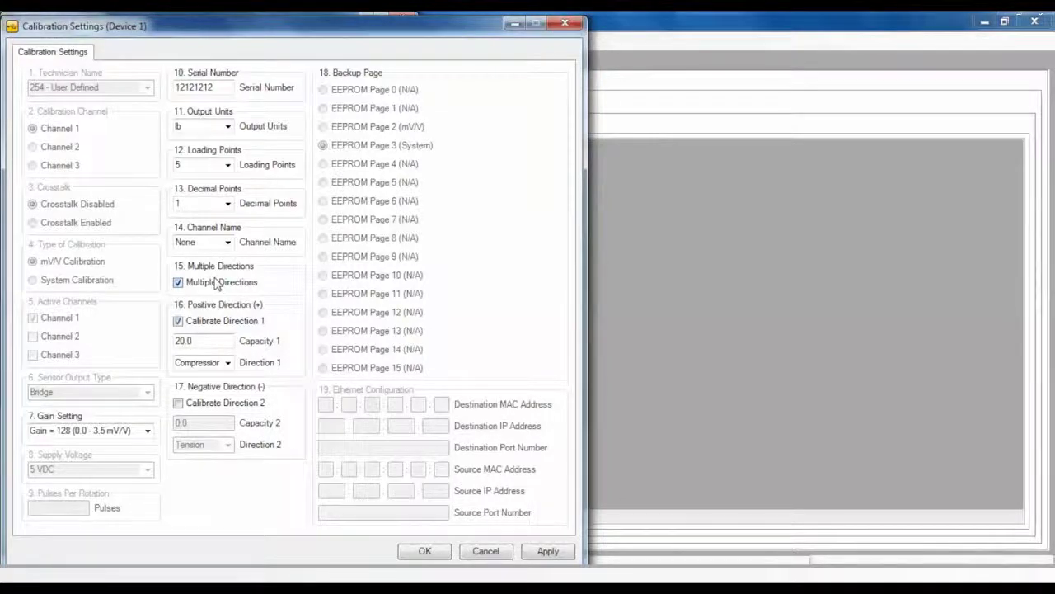
click(230, 404)
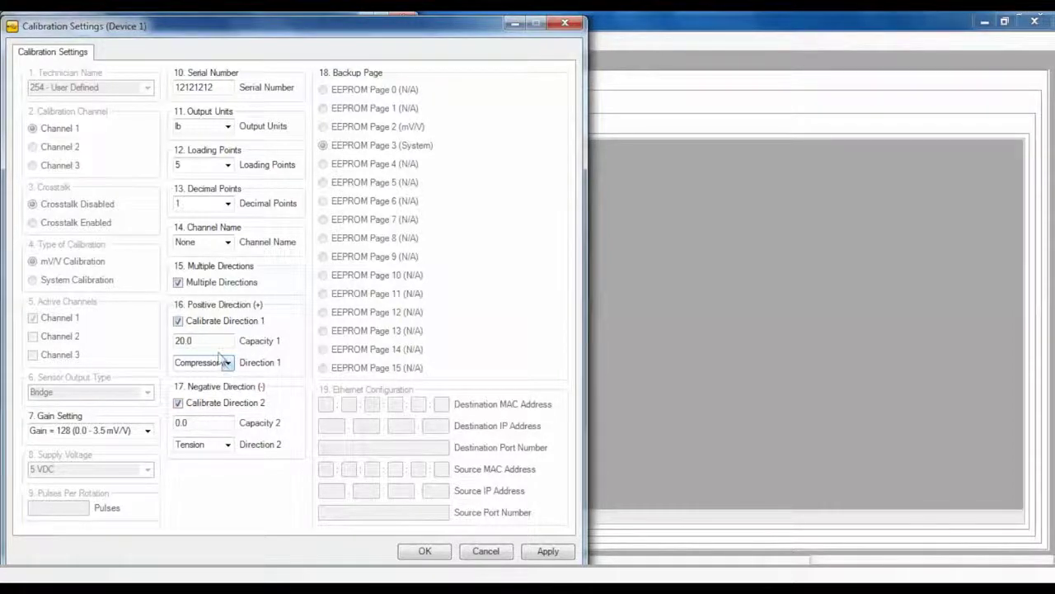
drag(216, 341, 138, 343)
text(10)
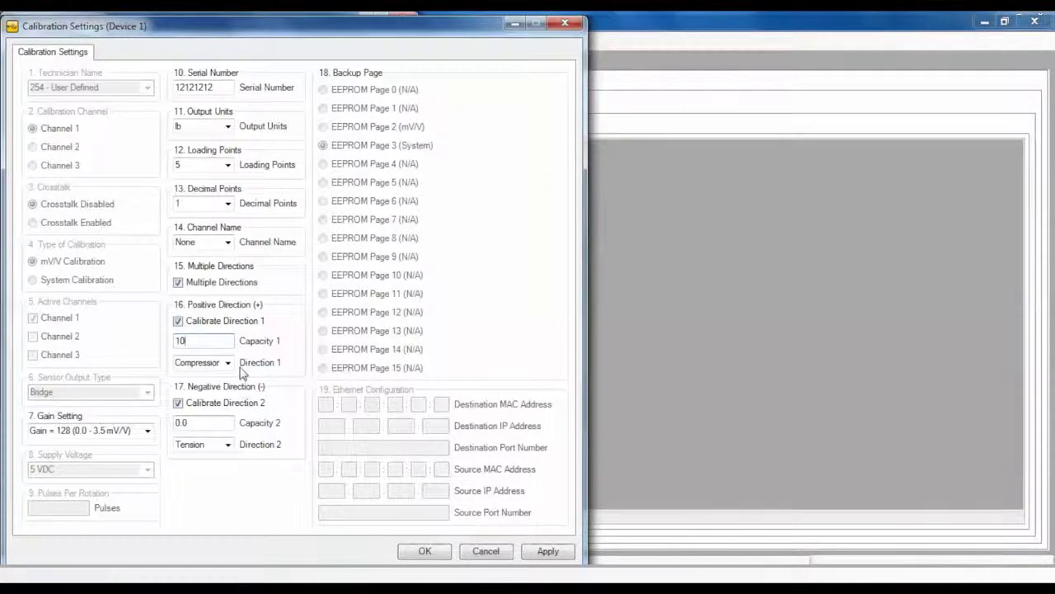
drag(201, 422, 169, 428)
text(10)
- Keep Direction 1 as compression and Direction 2 as tension, and apply and accept the calibration settings
click(228, 364)
click(228, 362)
click(230, 445)
click(229, 446)
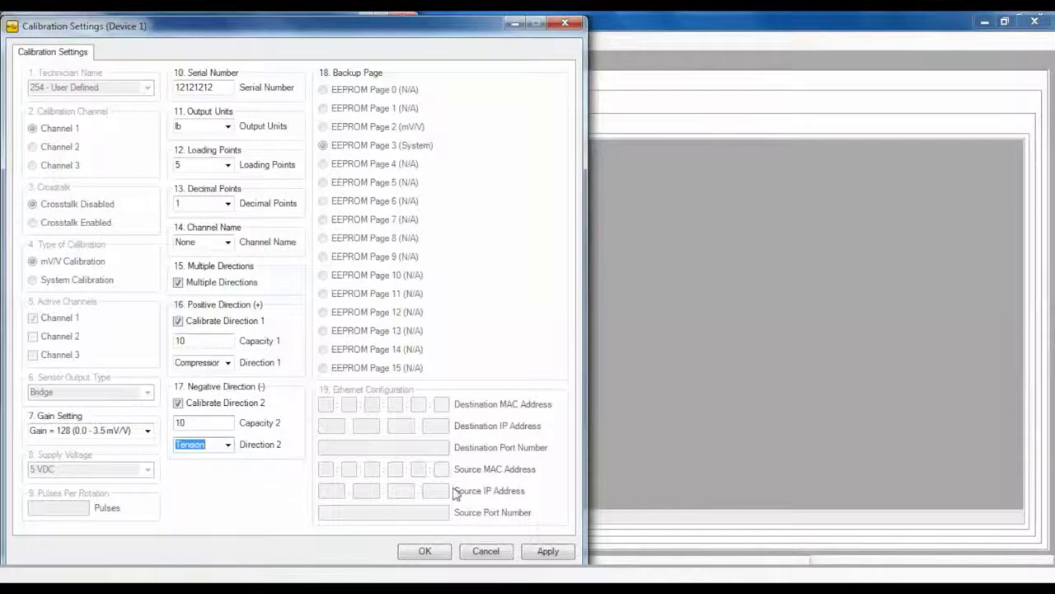
click(545, 551)
click(424, 551)
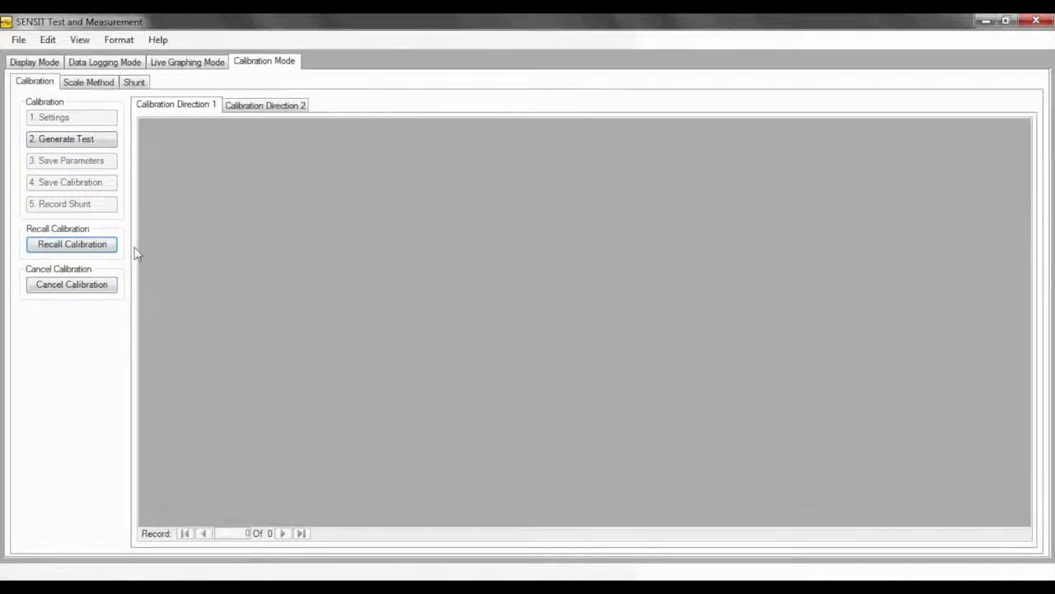
- Generate the calibration test and record the ADC values for Direction 1 from natural zero through the 10 lb load
click(92, 147)
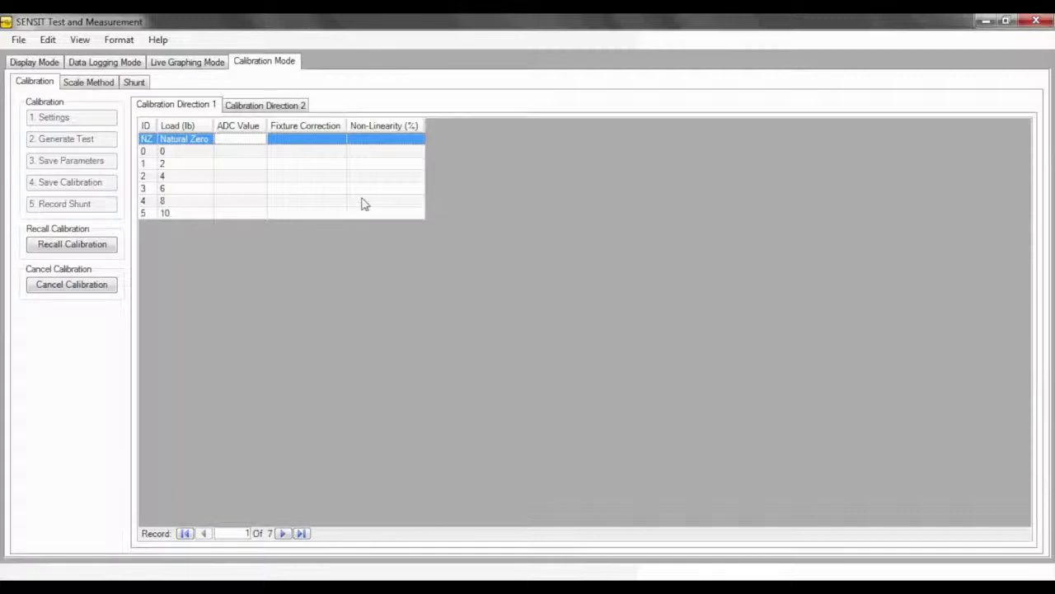
click(243, 138)
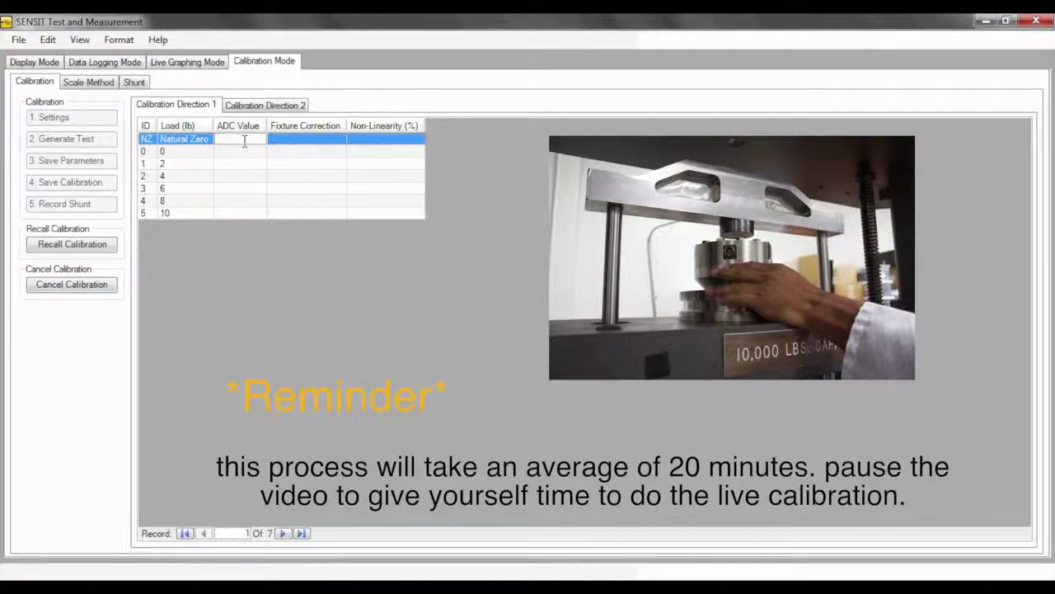
key(Return)
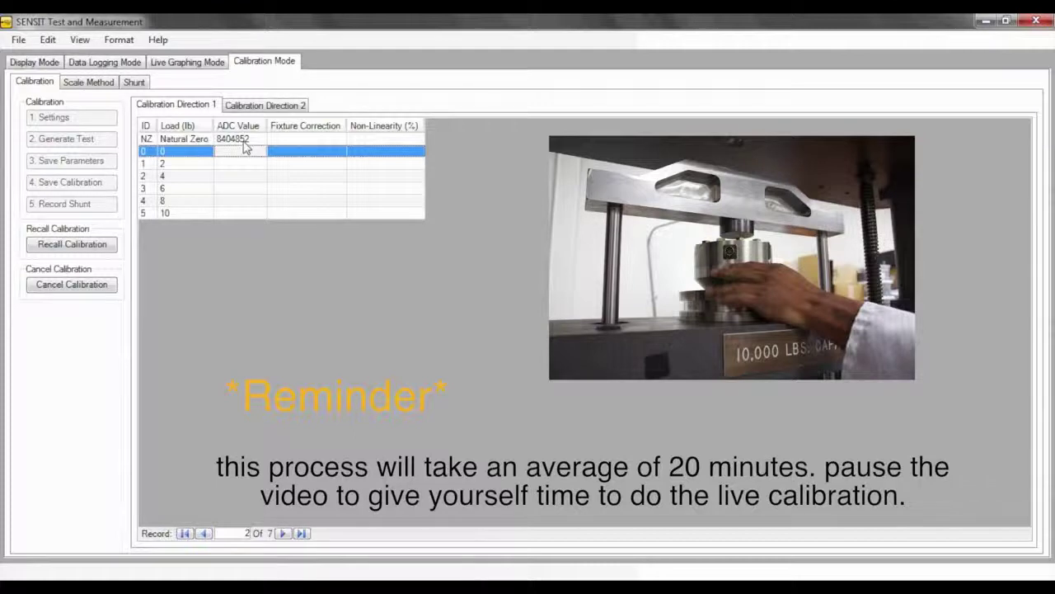
click(244, 148)
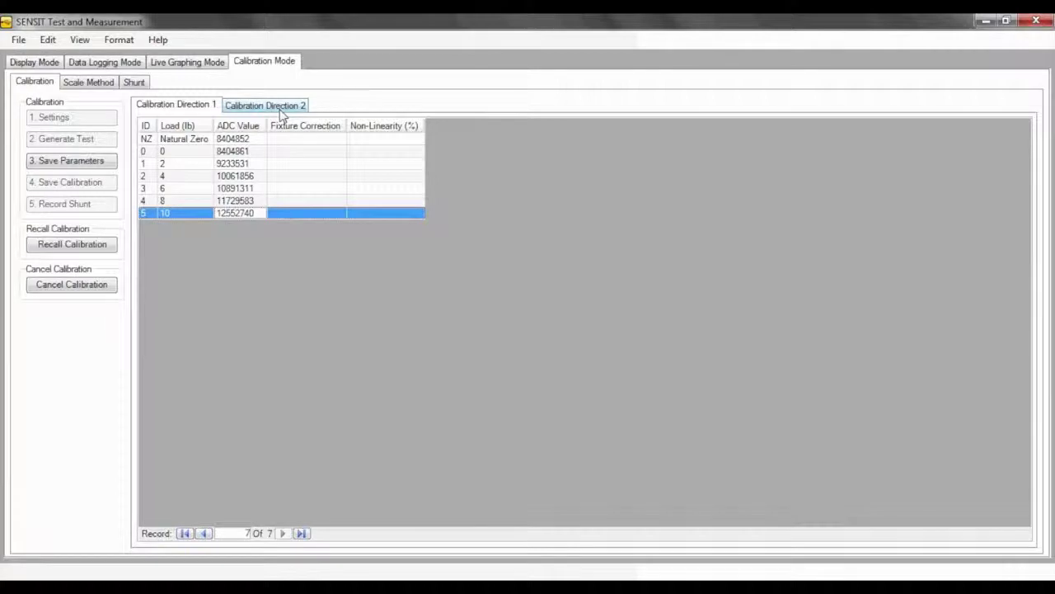
- Record the ADC values for Direction 2 from natural zero through 10 lb, and save the parameters and the calibration
click(282, 109)
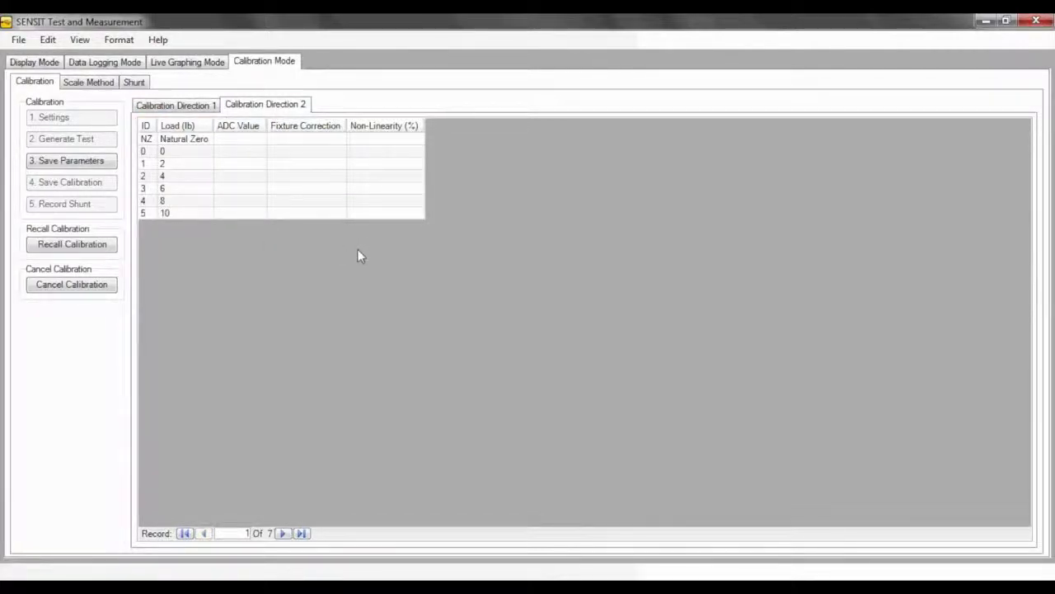
click(241, 142)
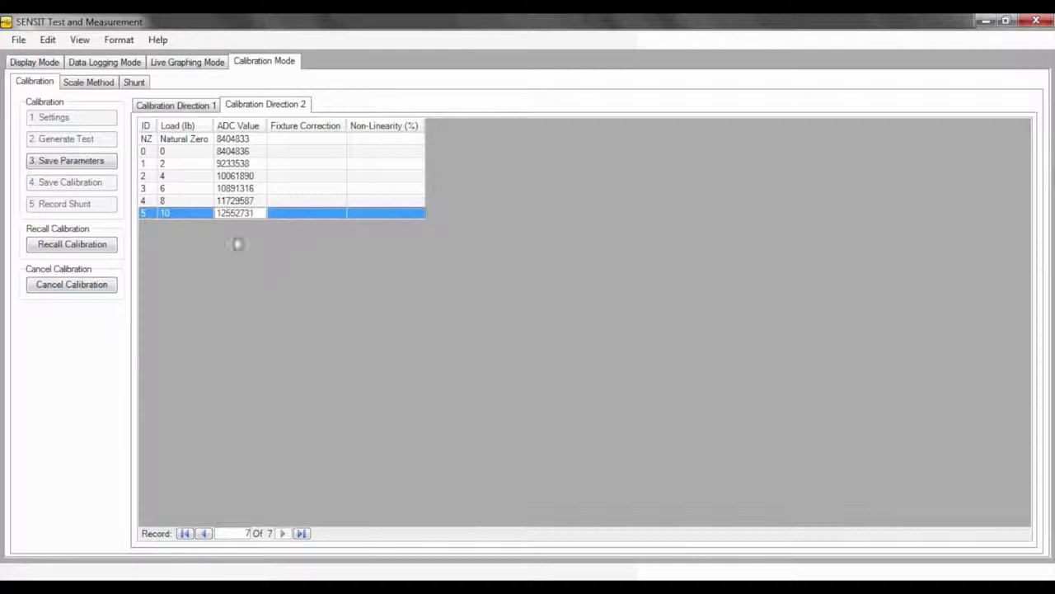
click(70, 161)
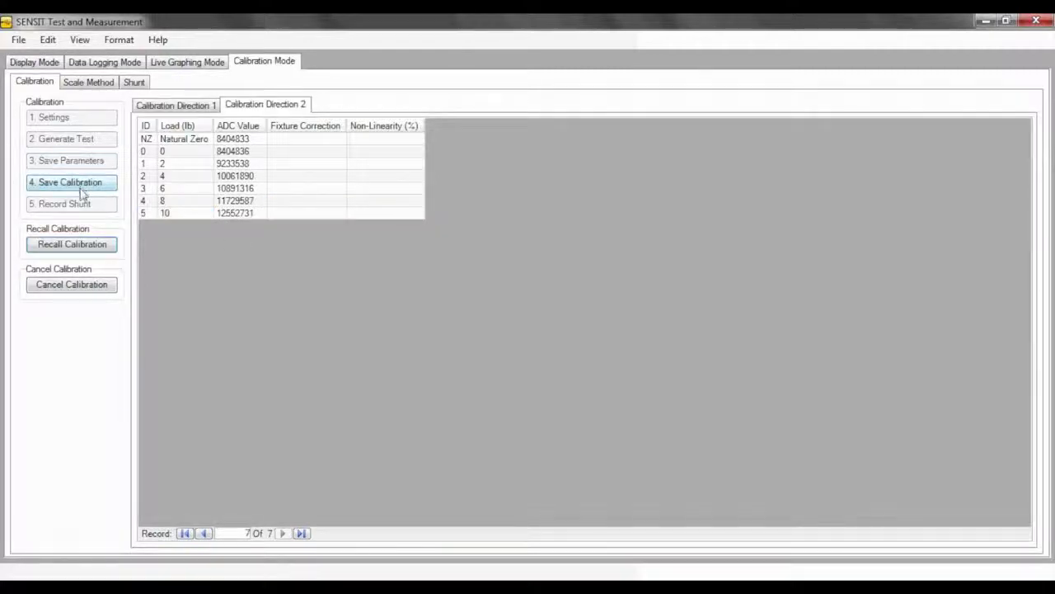
click(81, 191)
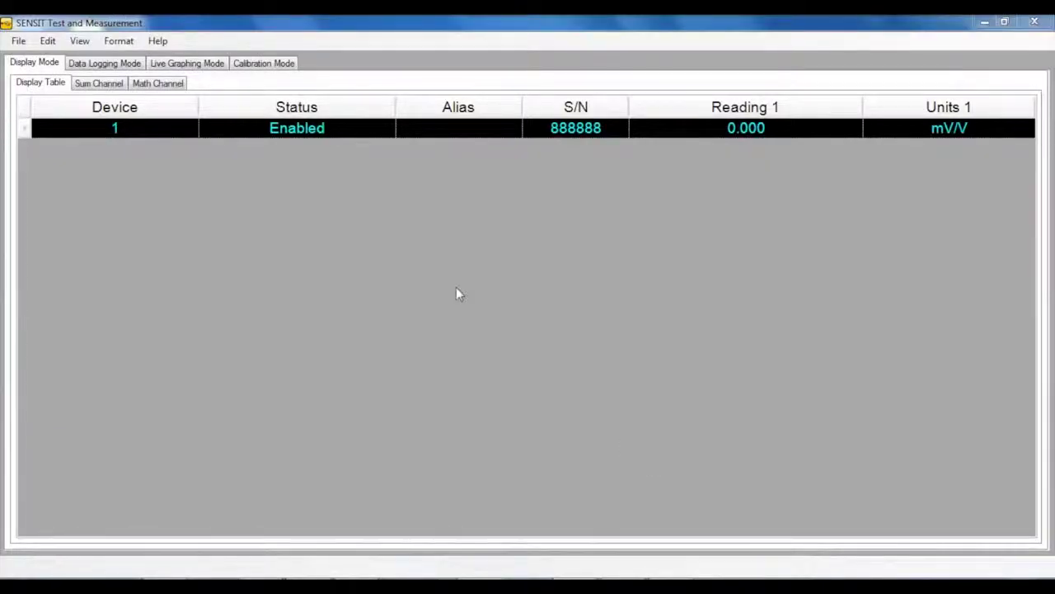
- Load the scale method settings in calibration mode, keeping the device's serial number and the mV/V output units
click(260, 63)
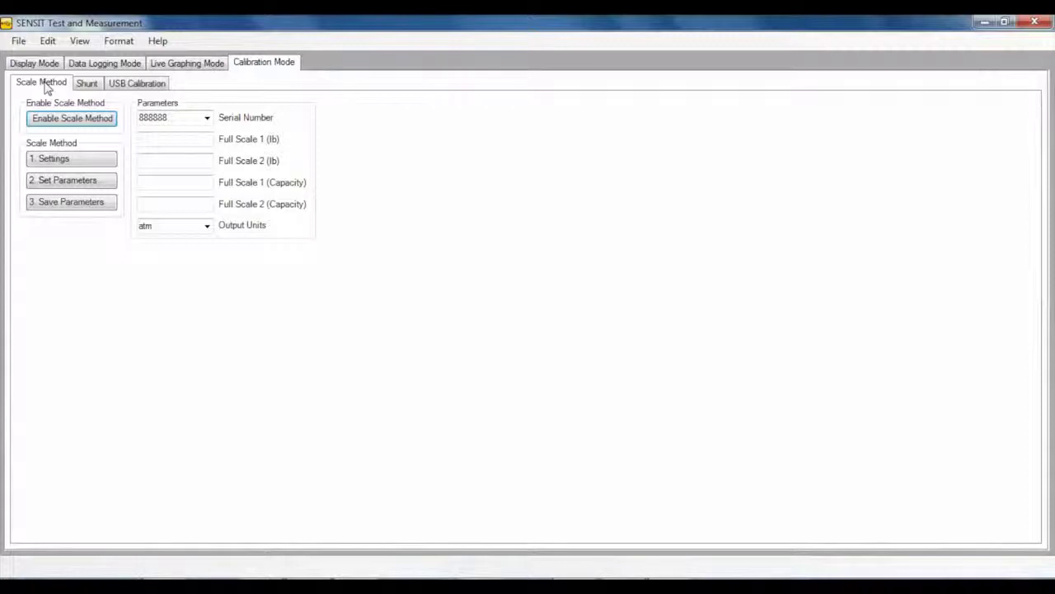
click(56, 162)
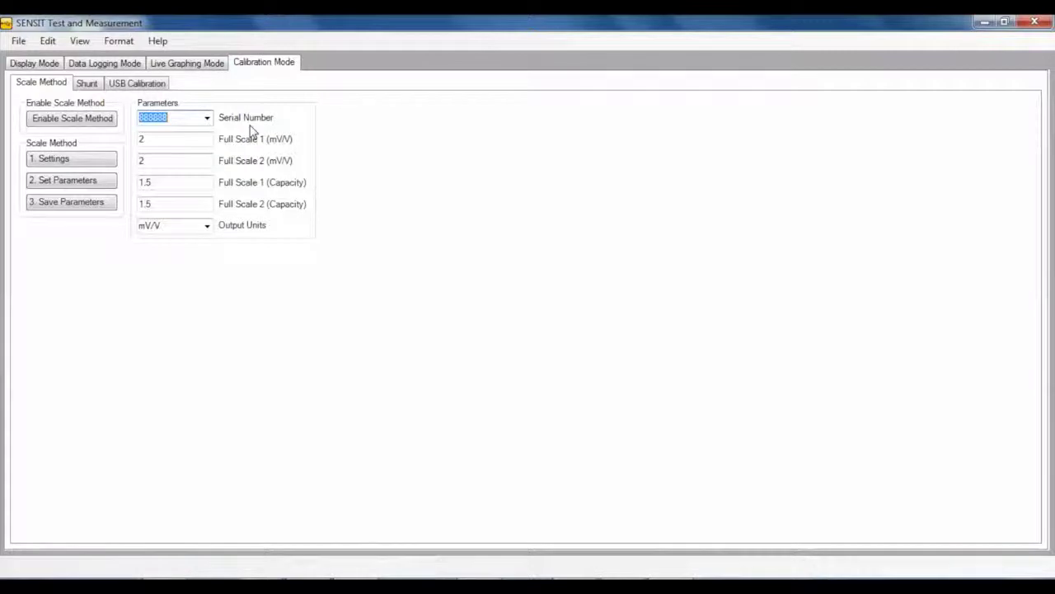
click(207, 120)
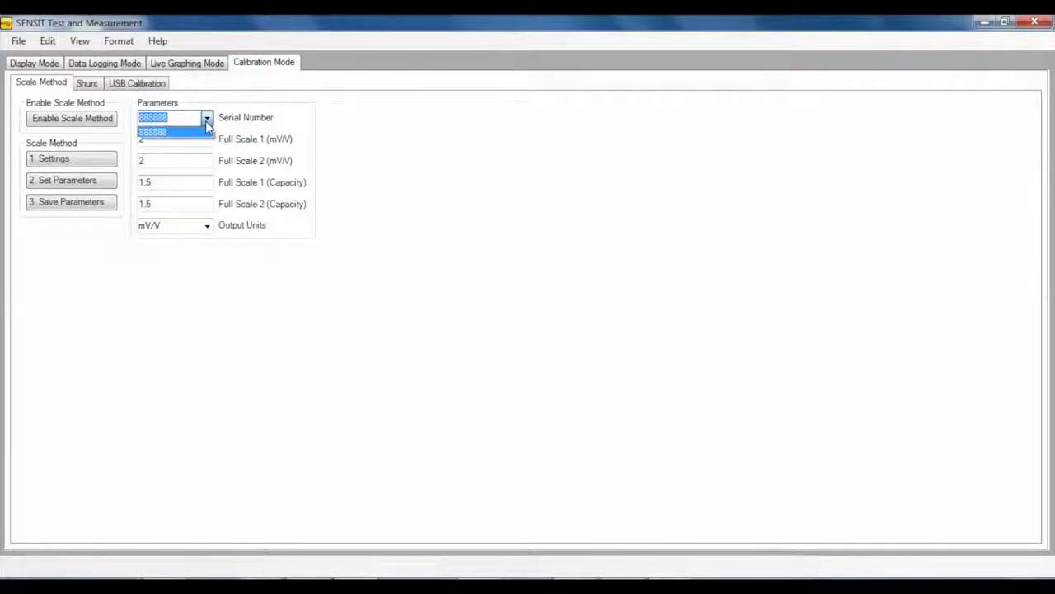
click(207, 119)
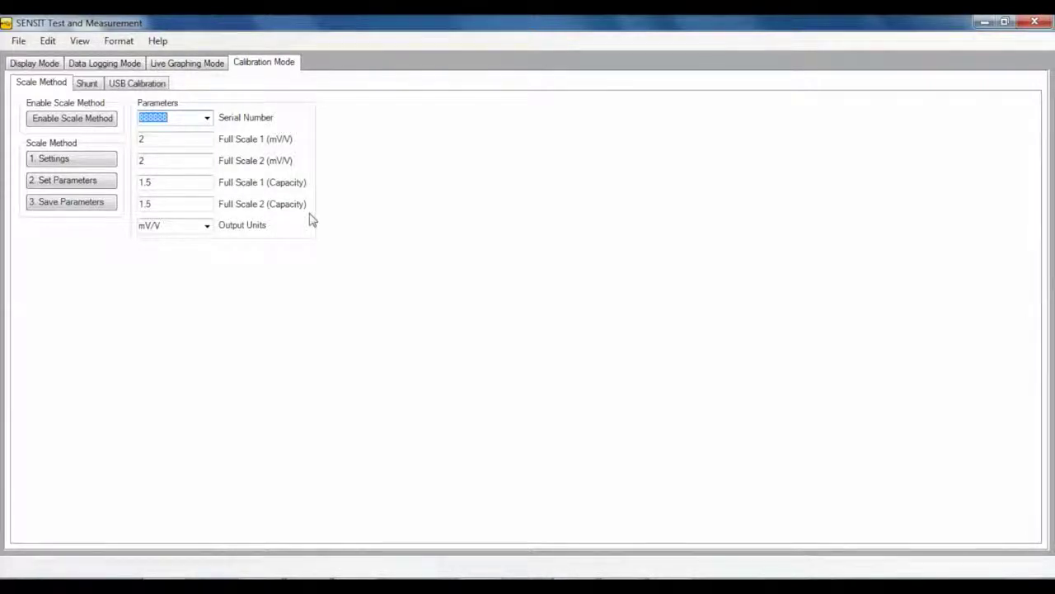
click(207, 228)
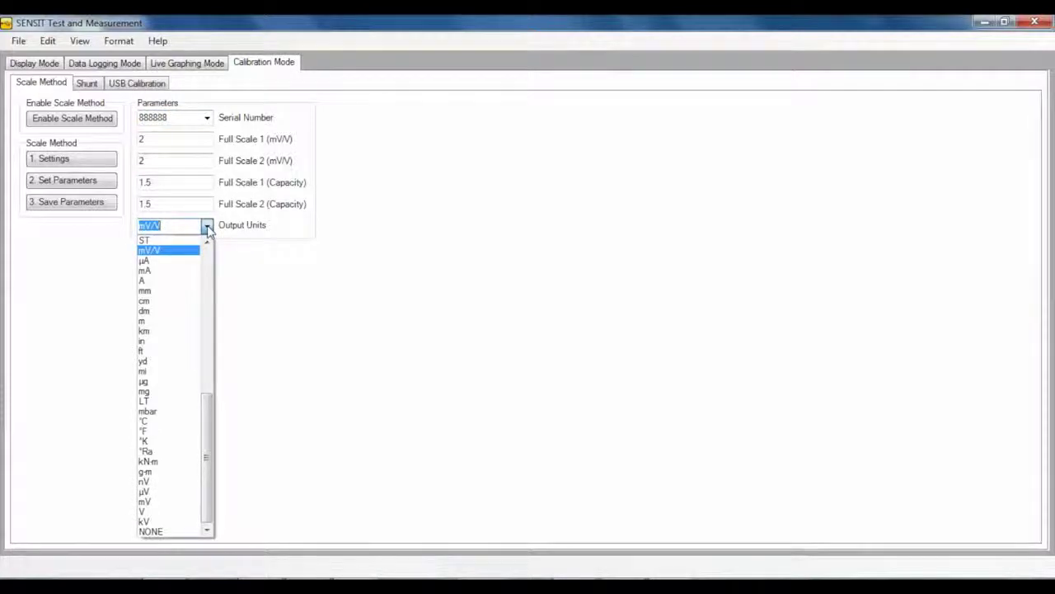
click(207, 230)
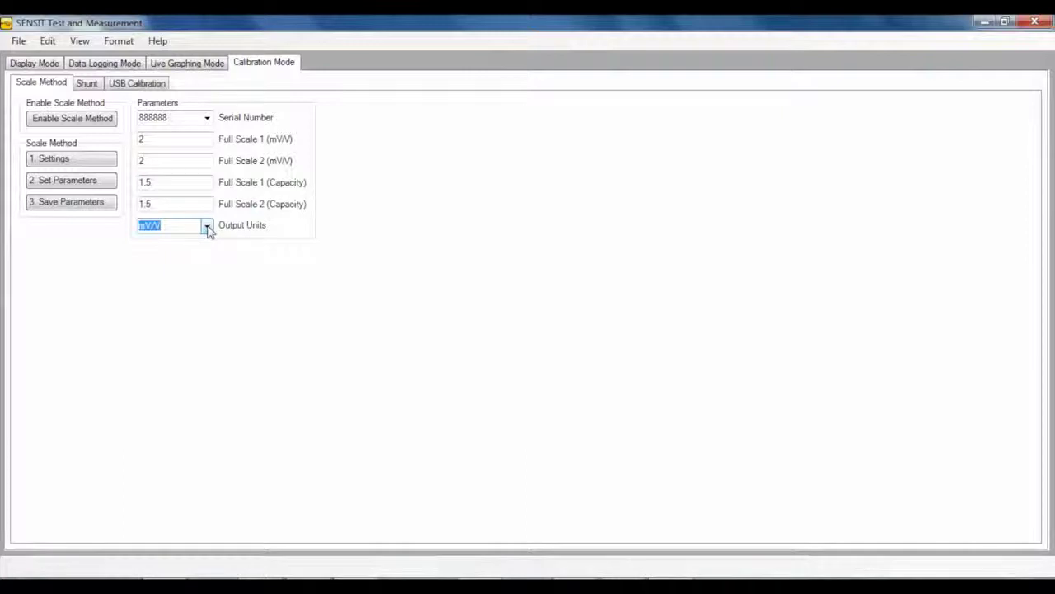
- Set and save the scale method parameters, and enable the scale method
click(90, 179)
click(91, 208)
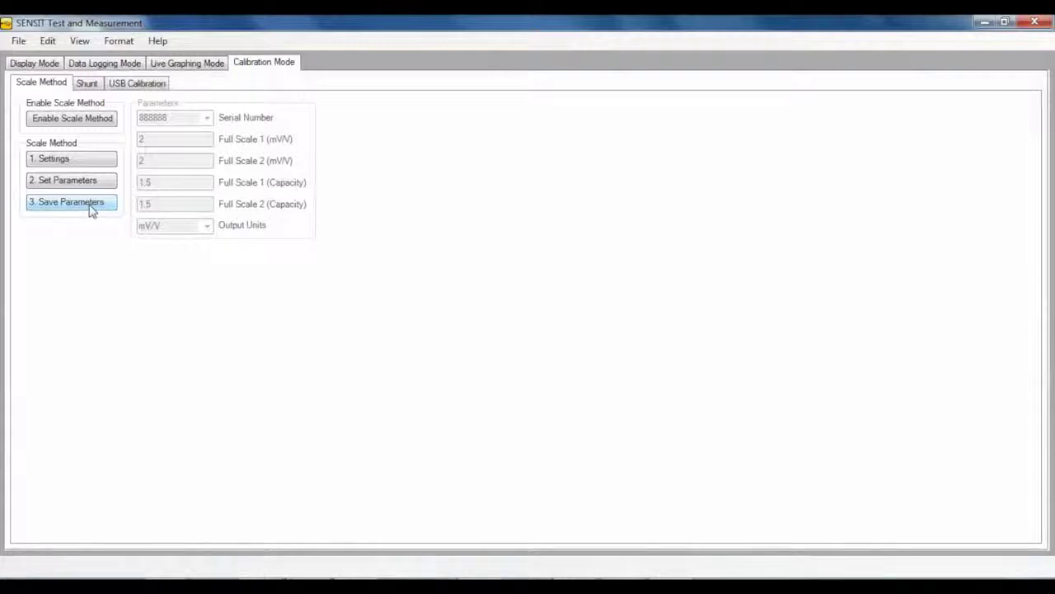
click(97, 125)
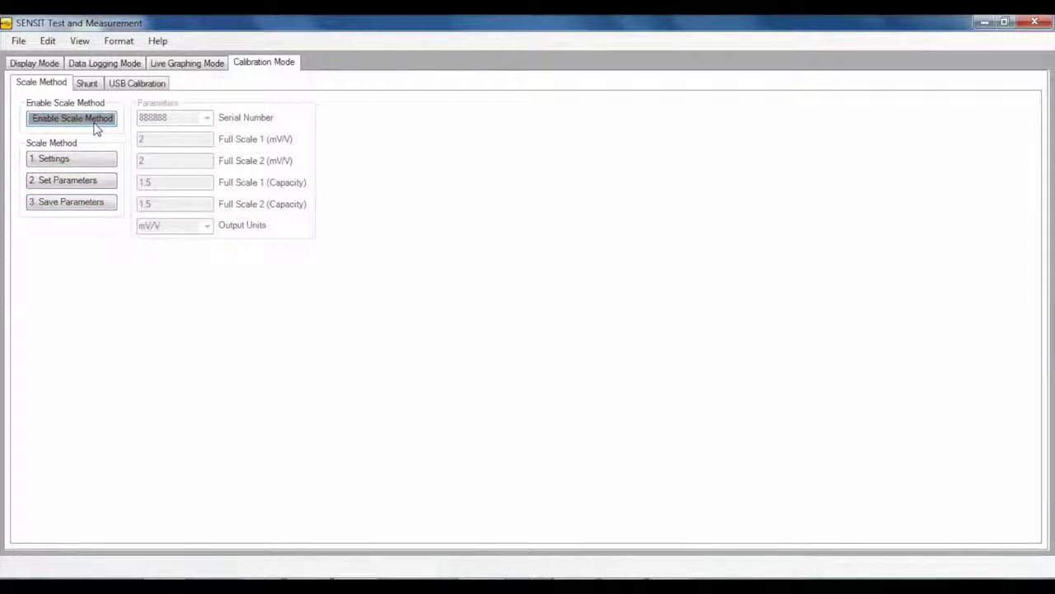